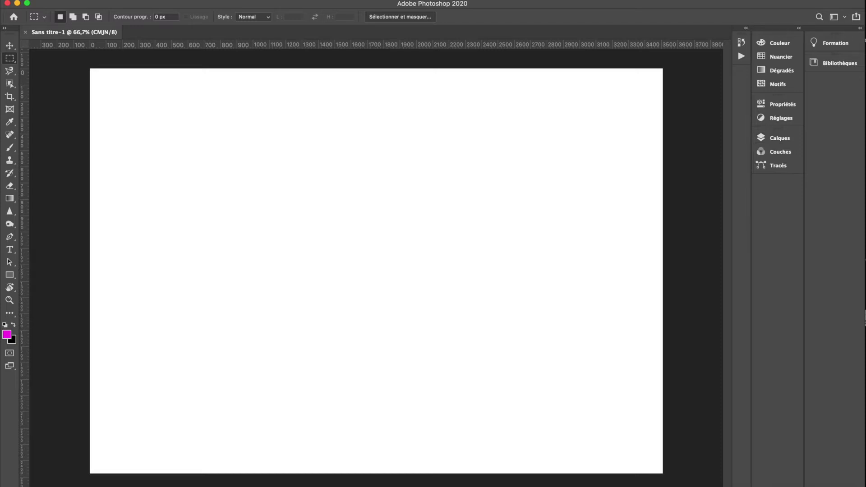
Step: Display the Calques panel and collapse it again
click(352, 0)
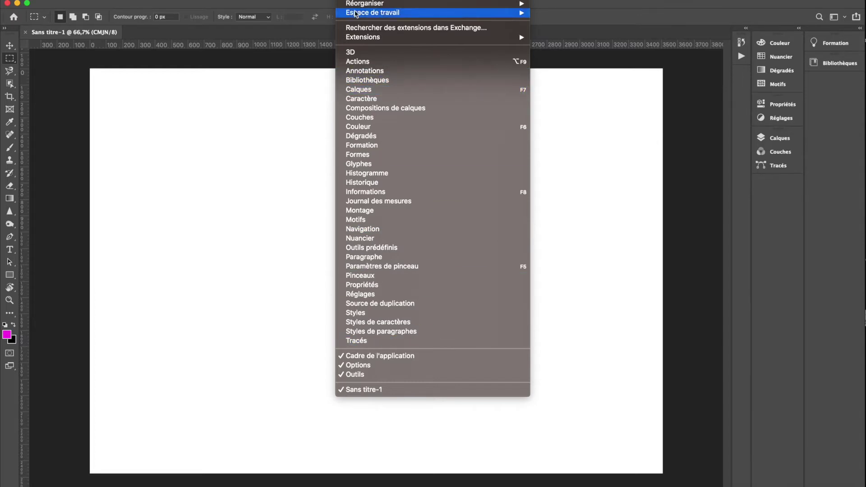
click(362, 90)
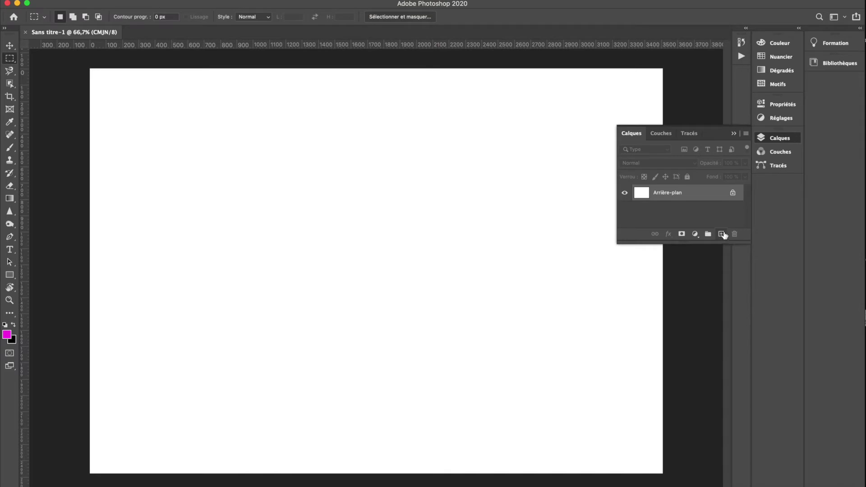
click(732, 134)
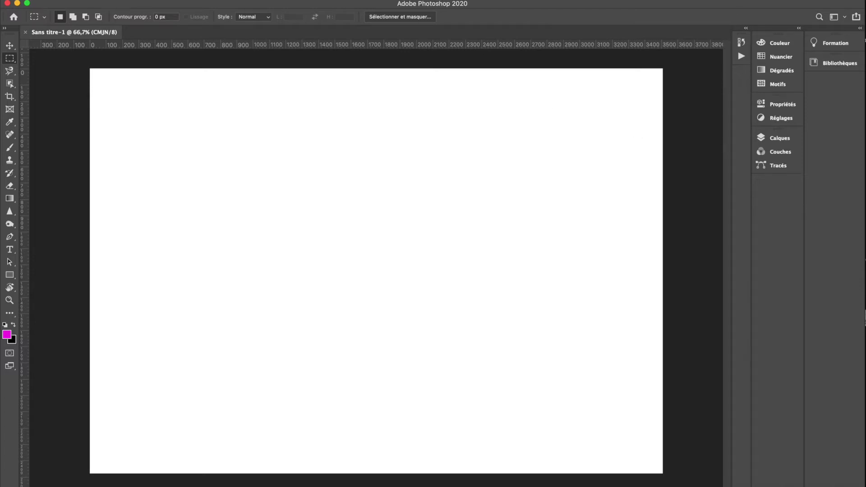
Step: Switch the workspace to Peinture and return to Les indispensables (par défaut)
click(410, 1)
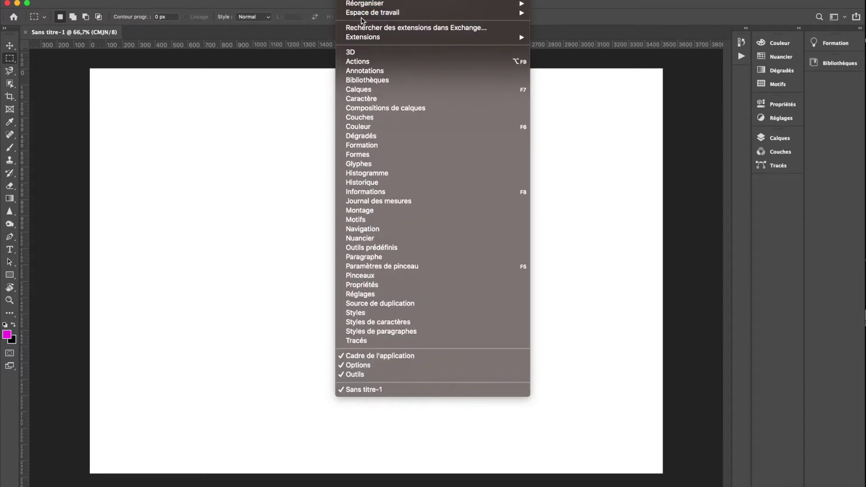
mouse_move(365, 17)
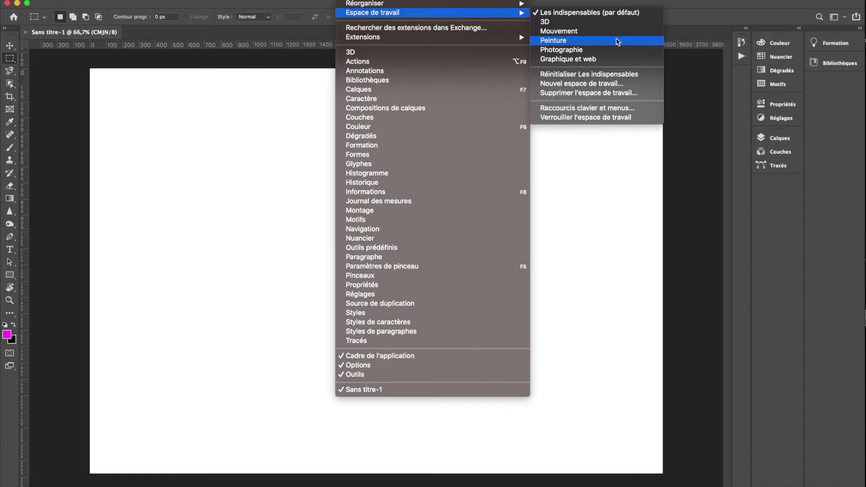
click(614, 40)
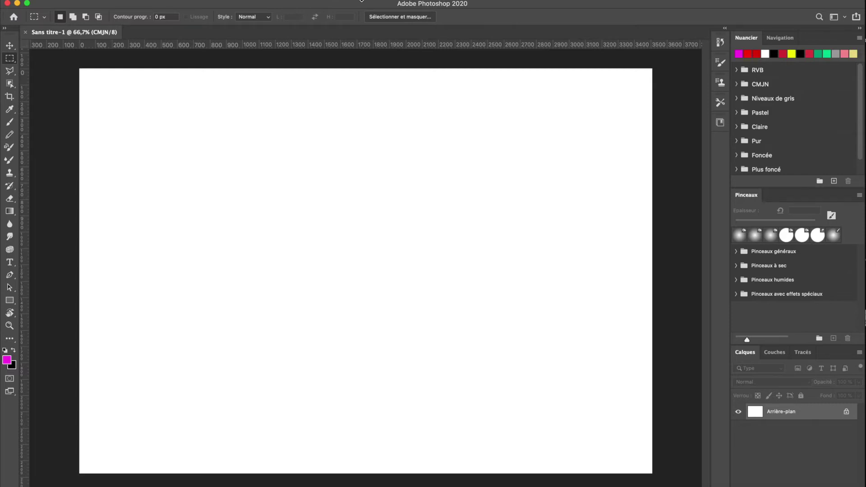
click(357, 2)
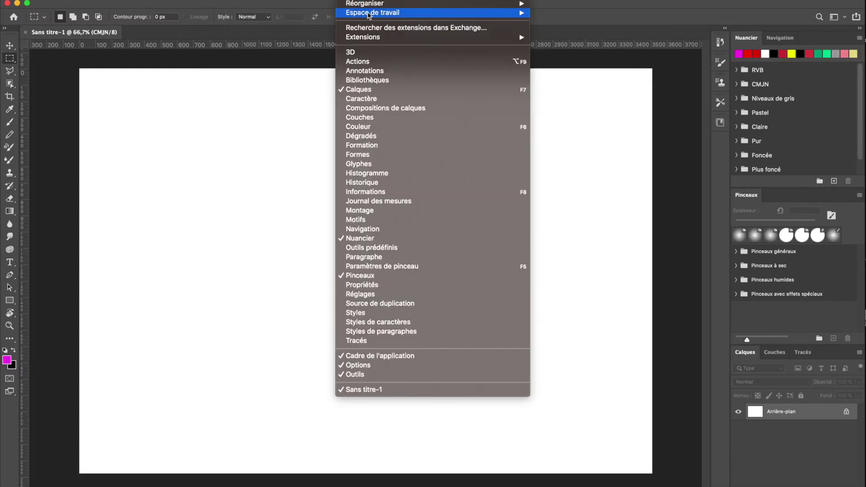
click(571, 17)
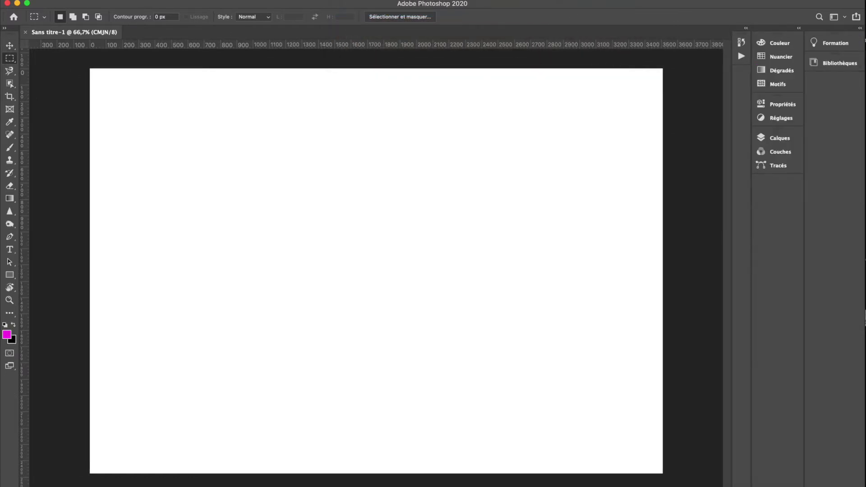
Step: Reset the Les indispensables workspace to its default layout
click(358, 2)
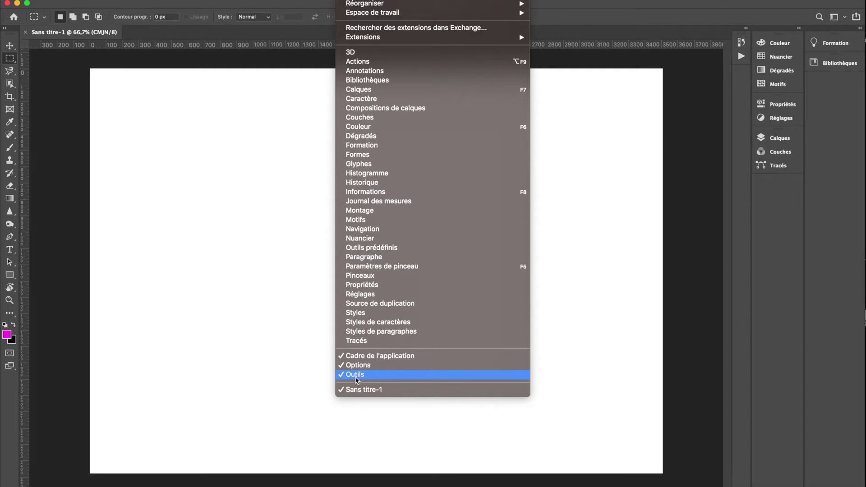
click(359, 1)
click(358, 1)
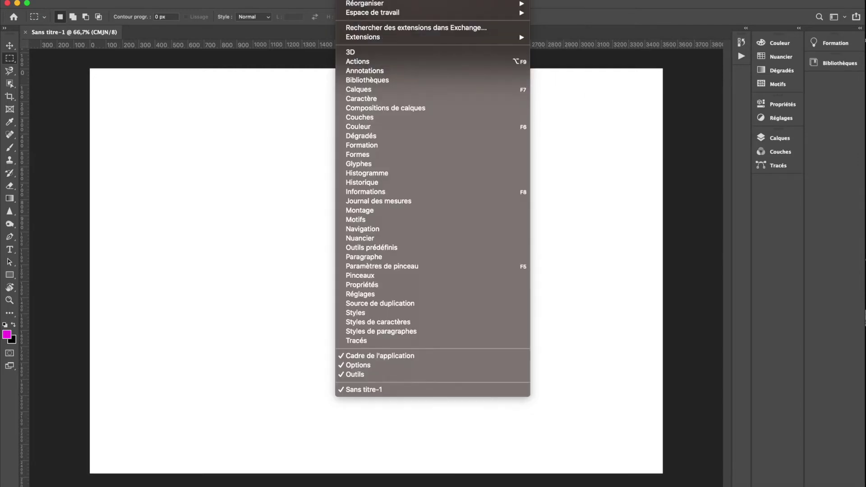
mouse_move(452, 14)
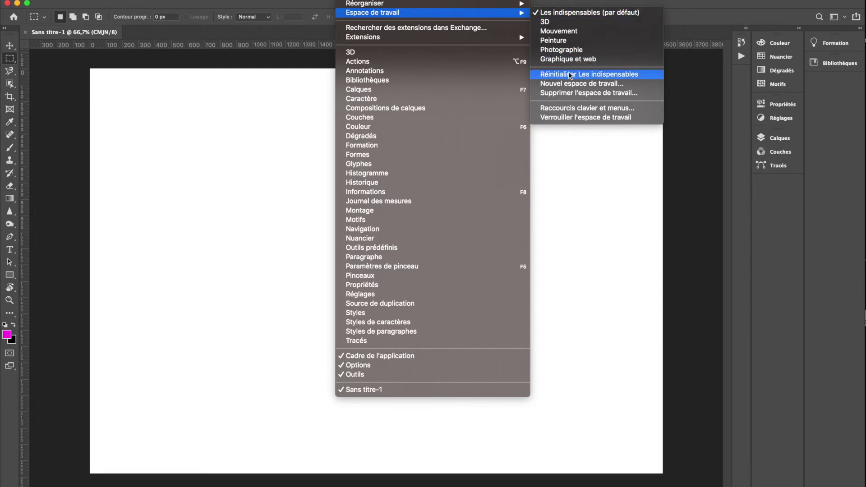
click(617, 75)
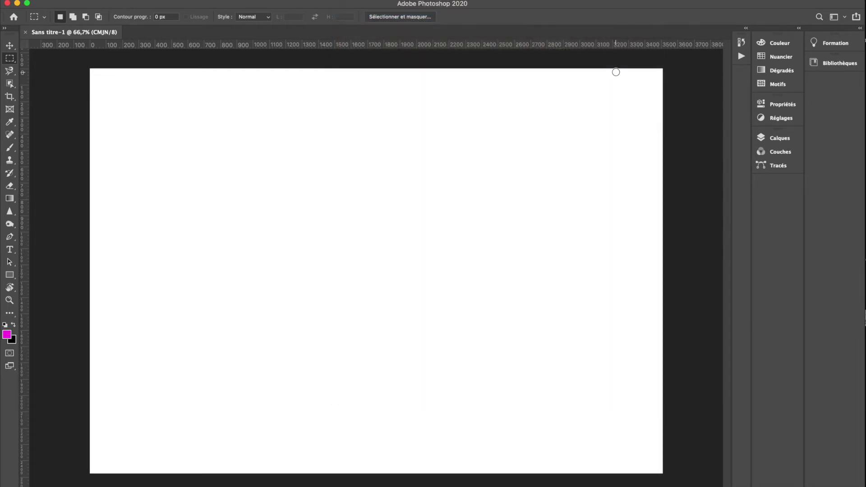
Step: Collapse the expanded panel group to labelled icons, and open the Calques panel and enlarge its height downward
click(860, 28)
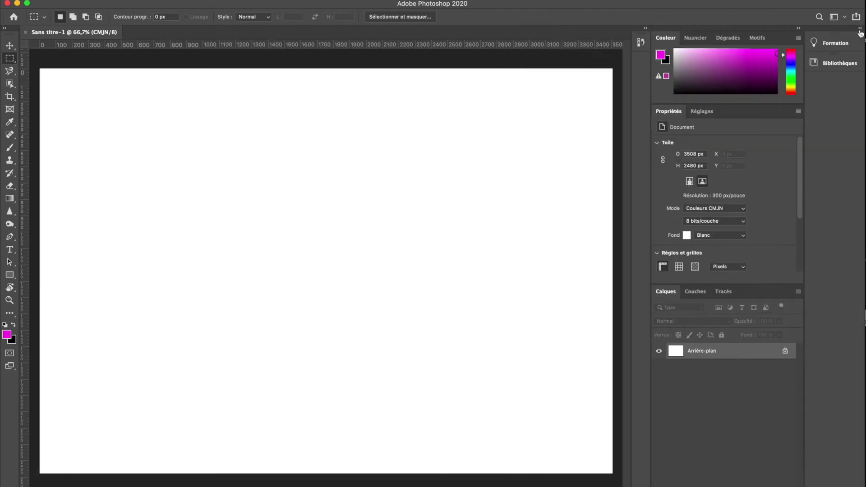
click(798, 30)
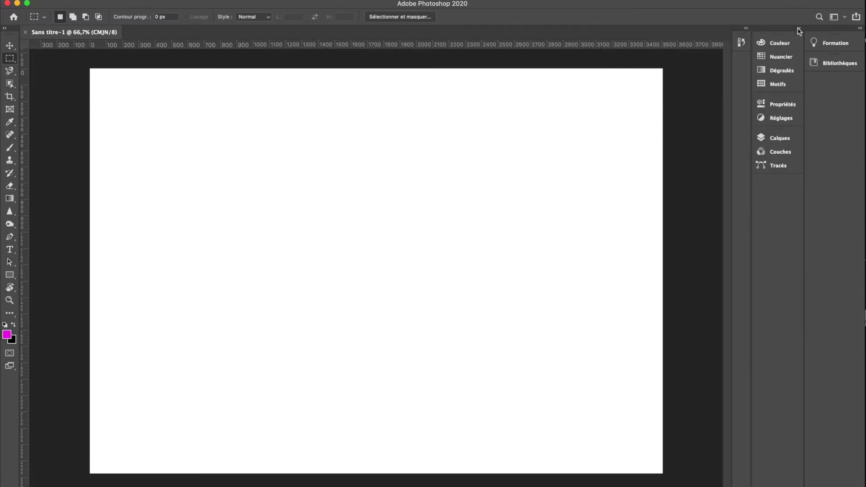
click(784, 137)
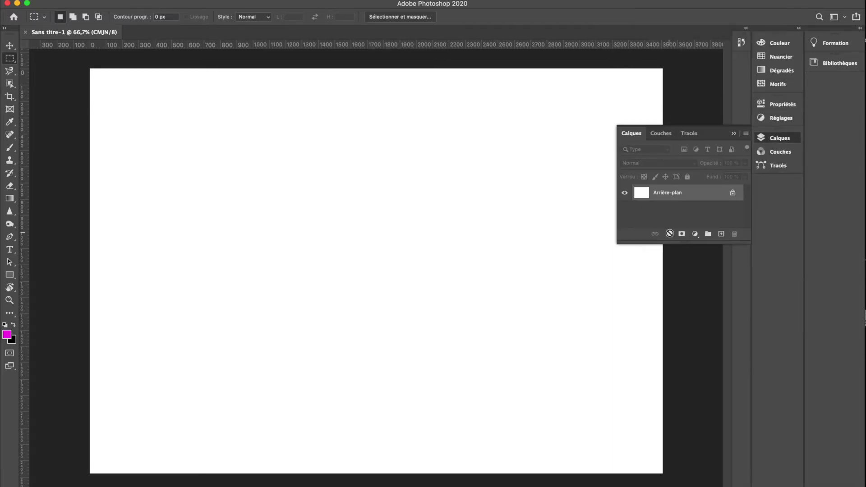
click(672, 244)
drag(672, 243, 674, 335)
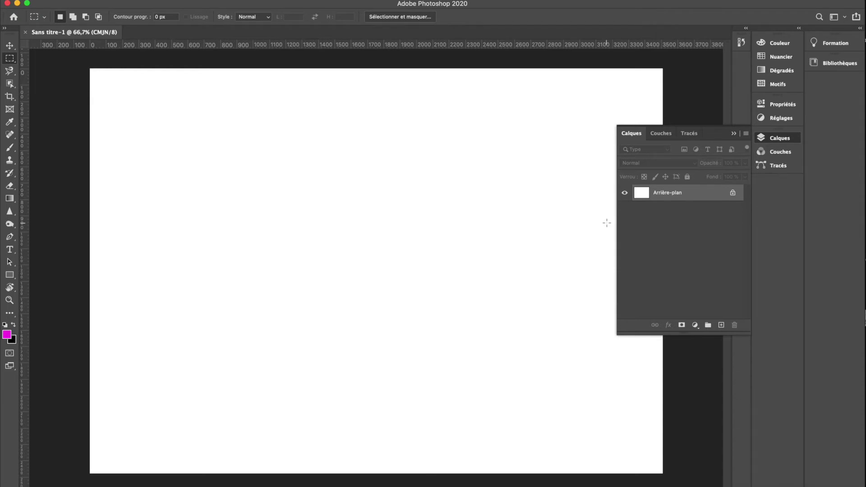
Step: Select a rectangular area near the canvas centre on Arrière-plan and fill it with the magenta foreground colour
drag(221, 183, 421, 317)
key(i)
key(shift+F5)
key(Return)
Step: Select a second rectangle overlapping the magenta one's lower-right corner and fill it with black by swapping foreground and background colours
key(m)
drag(323, 234, 509, 384)
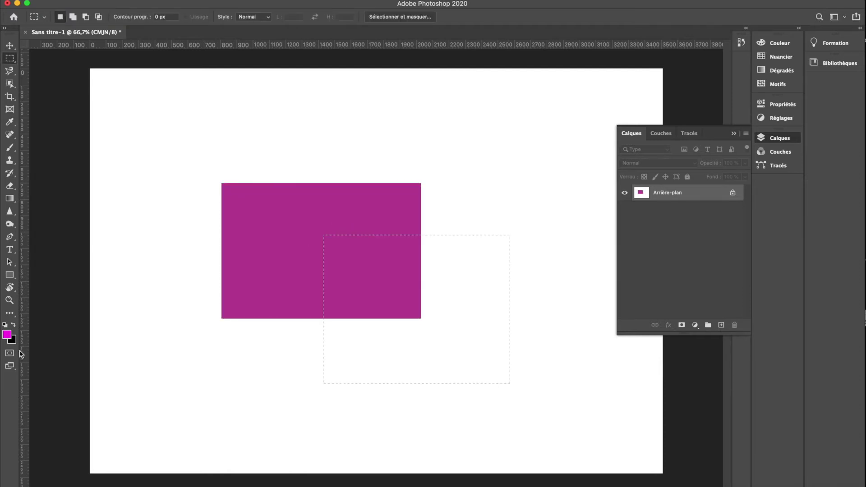
click(13, 325)
key(shift+F5)
key(Return)
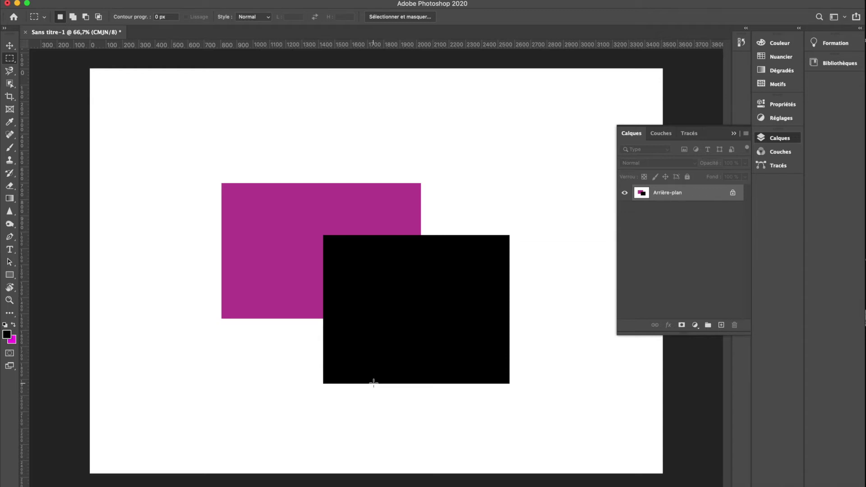
Step: Try to move the black rectangle on the locked Arrière-plan layer with the Move tool
key(v)
drag(388, 278, 480, 315)
click(403, 198)
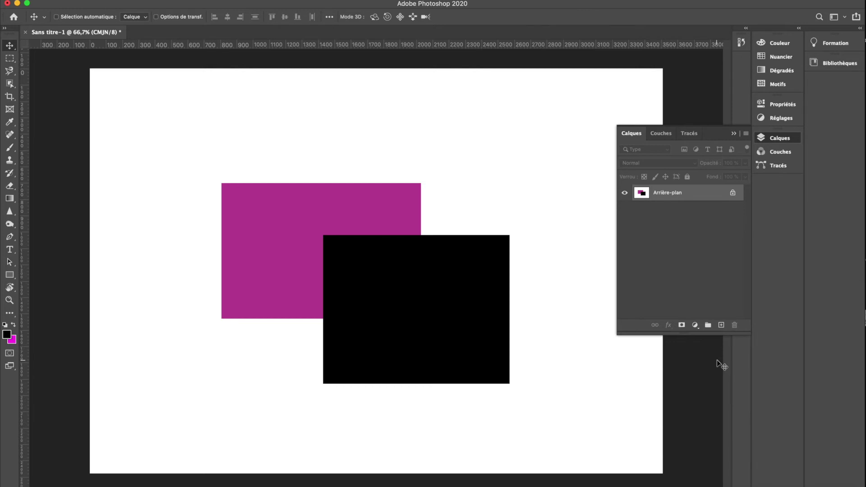
Step: Create the new empty layers Calque 1 and Calque 2, and delete Calque 2
click(721, 325)
click(721, 325)
click(734, 325)
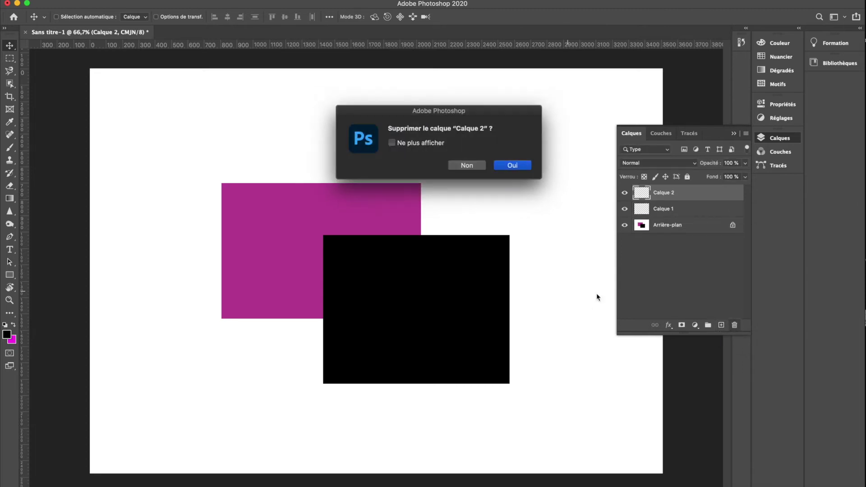
key(Return)
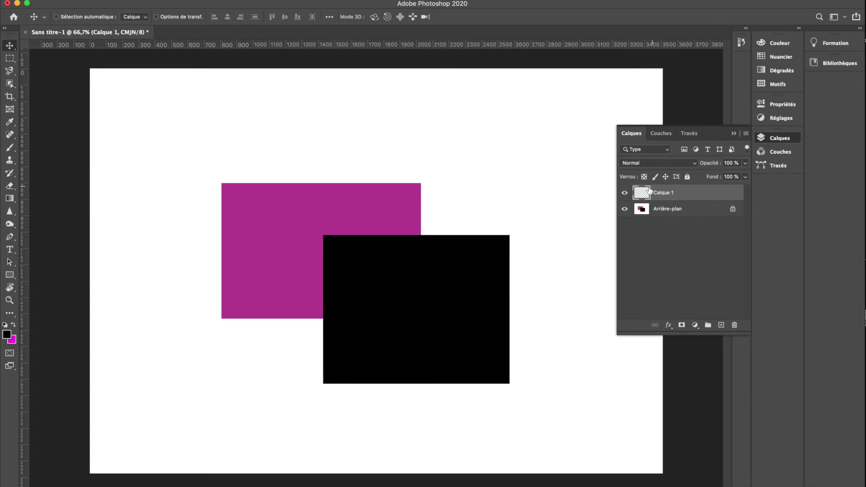
Step: Toggle the visibility of Arrière-plan and Calque 1 off and on to compare the two layers
click(625, 209)
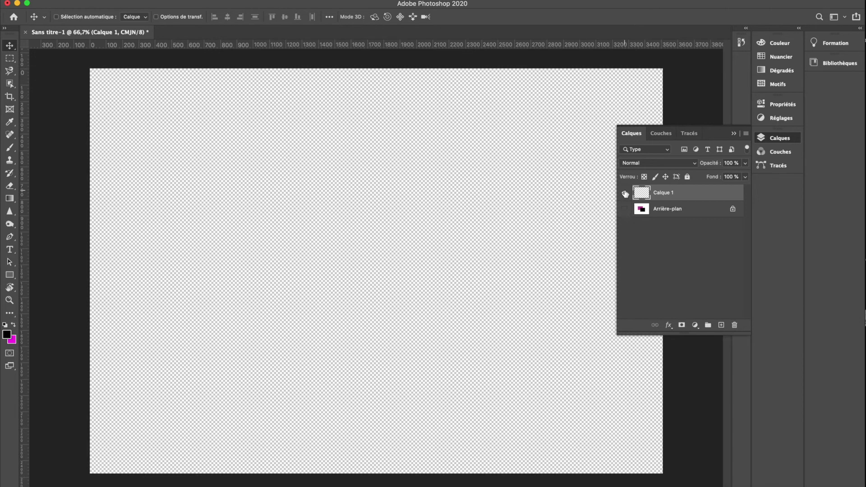
click(624, 209)
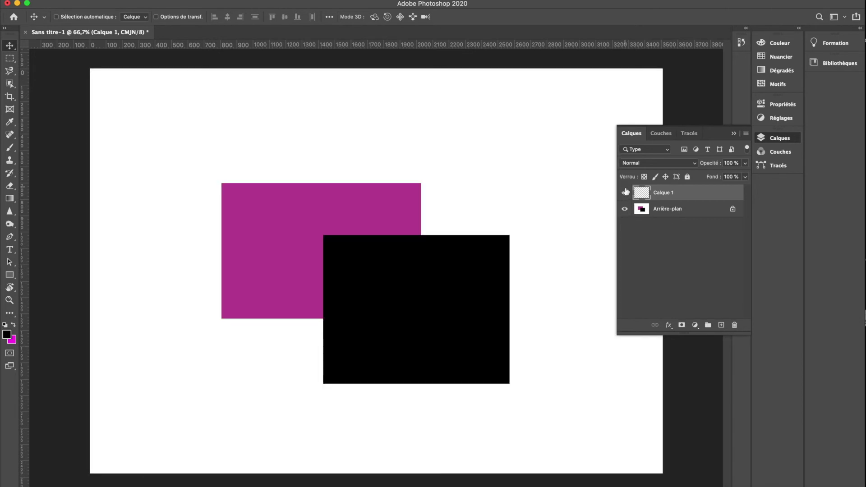
click(624, 193)
click(624, 194)
click(624, 193)
click(624, 193)
Step: Fill an upright rectangular selection in the canvas's upper-right area with magenta on Calque 1, and deselect it
key(m)
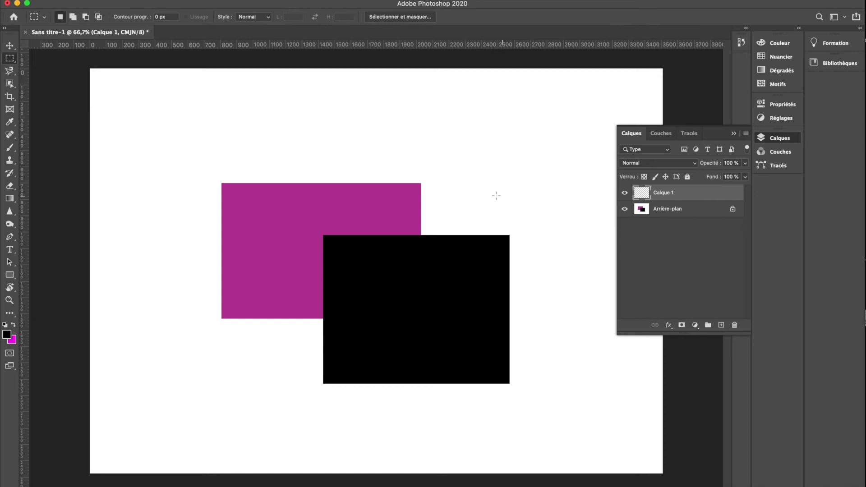
key(x)
drag(451, 96, 561, 228)
key(shift+F5)
key(Return)
key(super+d)
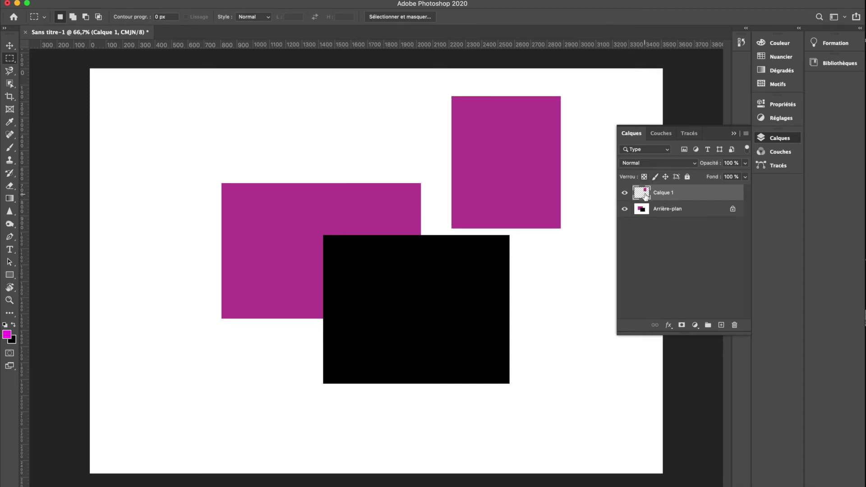
Step: Toggle the visibility of Calque 1 off and on, and delete the layer and restore it
click(624, 193)
click(625, 194)
click(625, 194)
click(625, 193)
key(Delete)
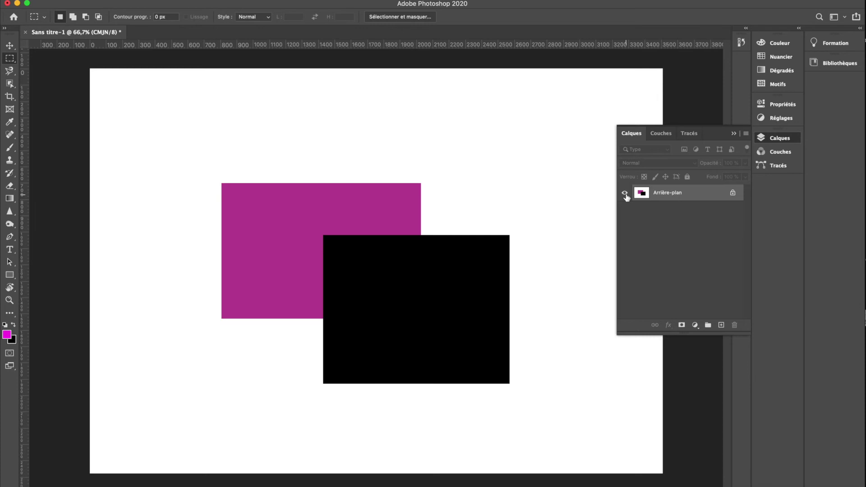
key(super+v)
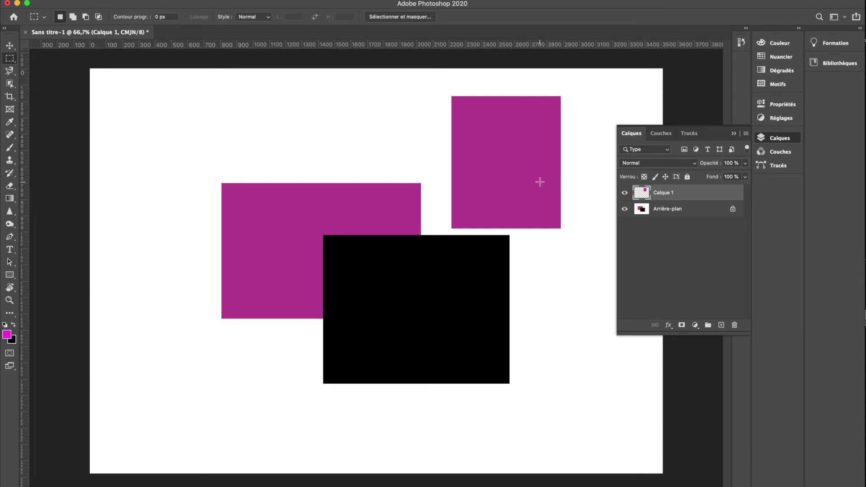
Step: Move the magenta rectangle of Calque 1 across the canvas and place it over the black rectangle
key(v)
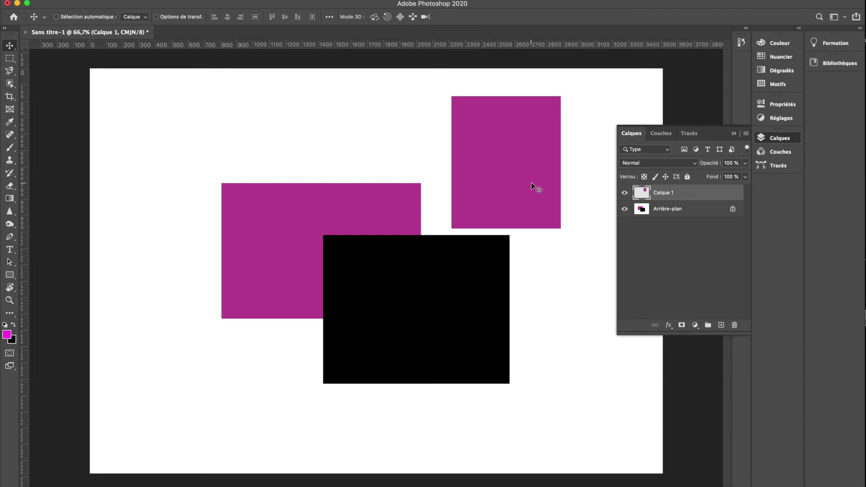
drag(532, 186, 240, 292)
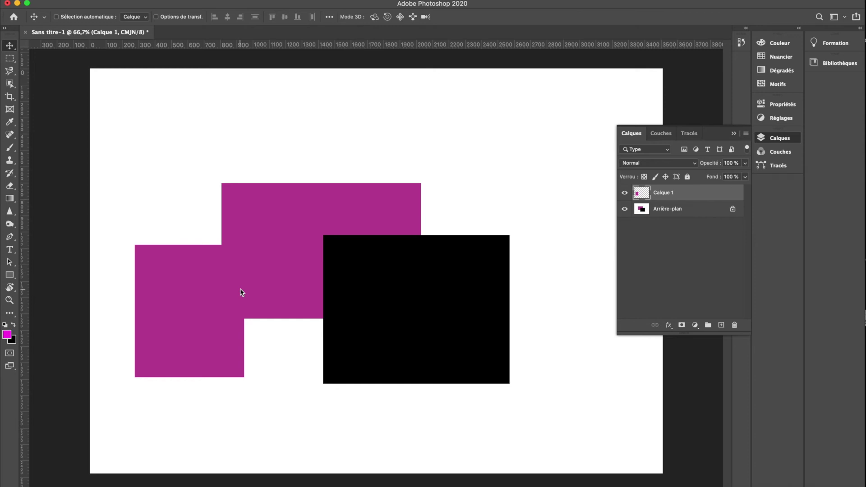
drag(194, 303, 411, 308)
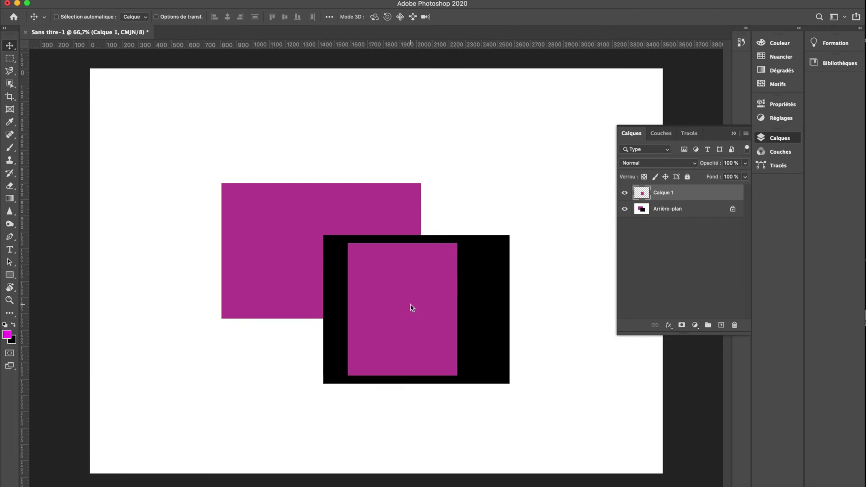
Step: Delete the Arrière-plan layer and arrange Calque 1 with three duplicates in a diagonal cascade from upper left to lower right of the canvas
click(667, 212)
key(BackSpace)
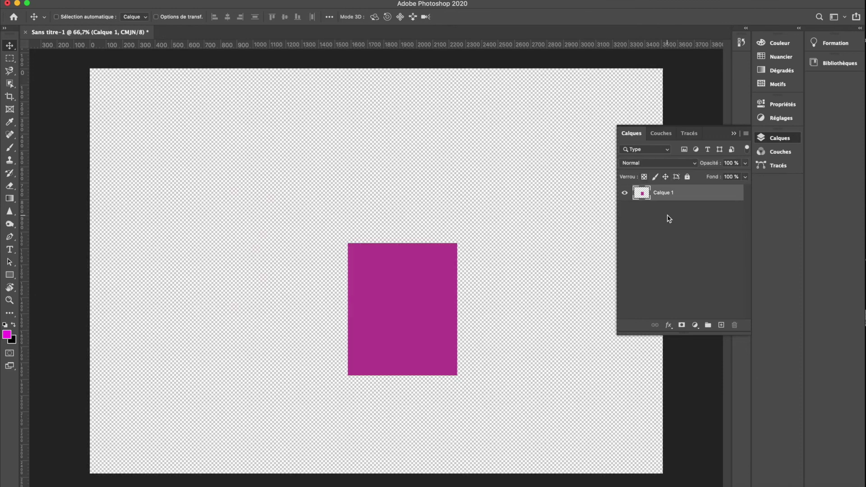
drag(402, 300, 479, 388)
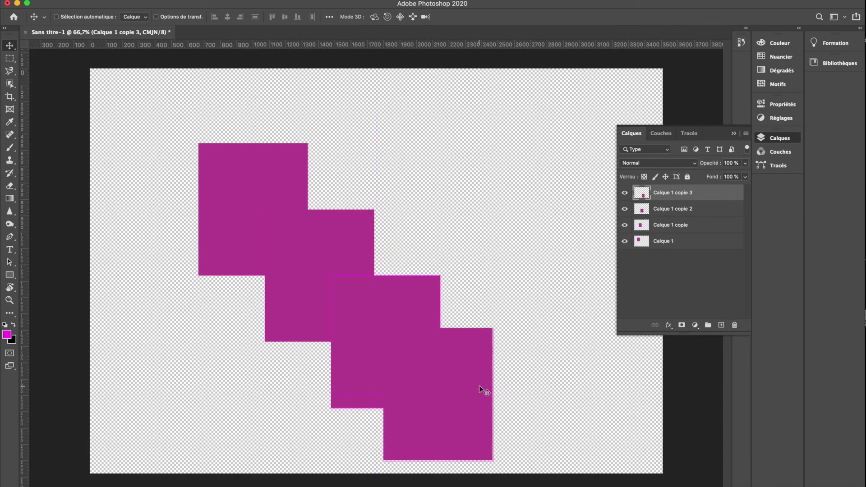
Step: Load the outline of Calque 1 copie 3 as a selection, fill it with black, and deselect
super+click(643, 195)
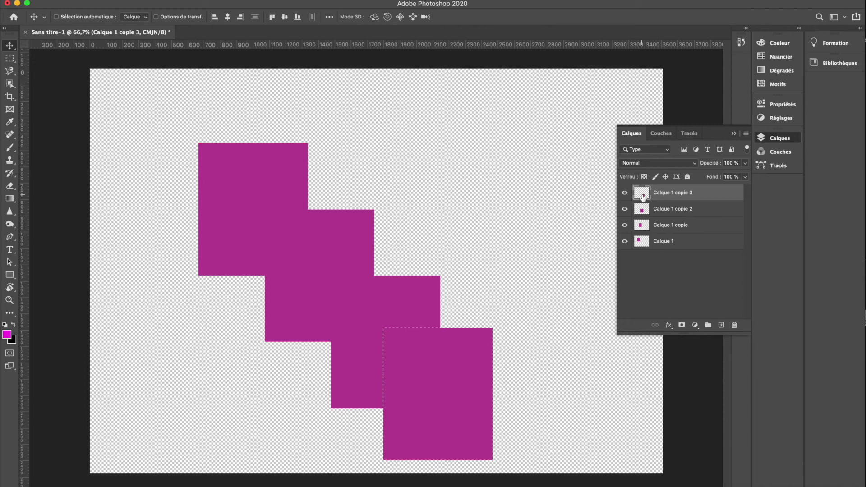
key(x)
key(shift+BackSpace)
key(Return)
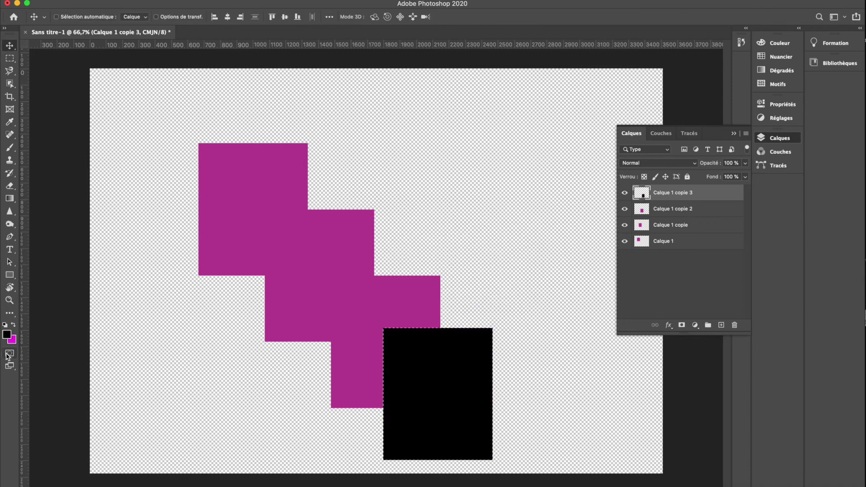
key(super+d)
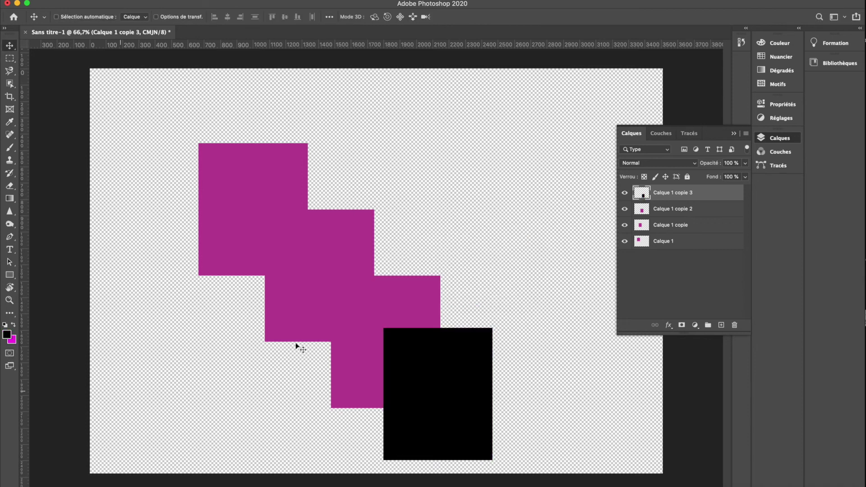
Step: Load the outline of Calque 1 copie as a selection, fill it with black, and deselect
click(669, 229)
super+click(641, 227)
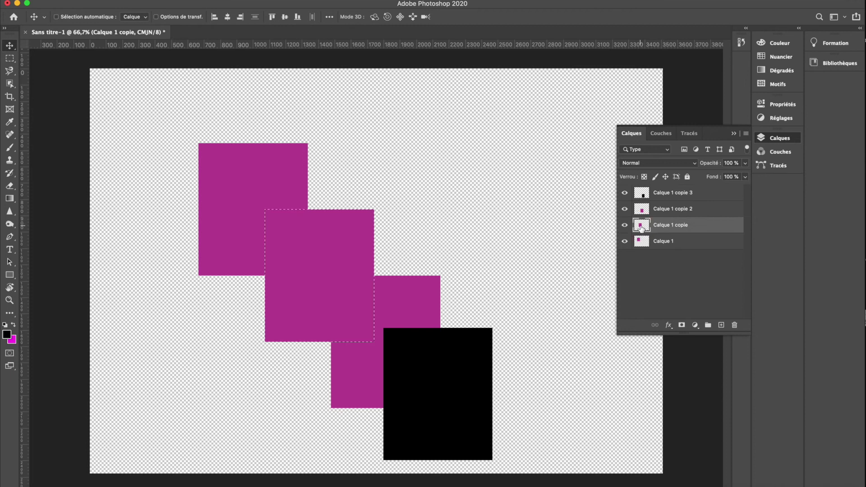
key(shift+BackSpace)
key(Return)
key(super+d)
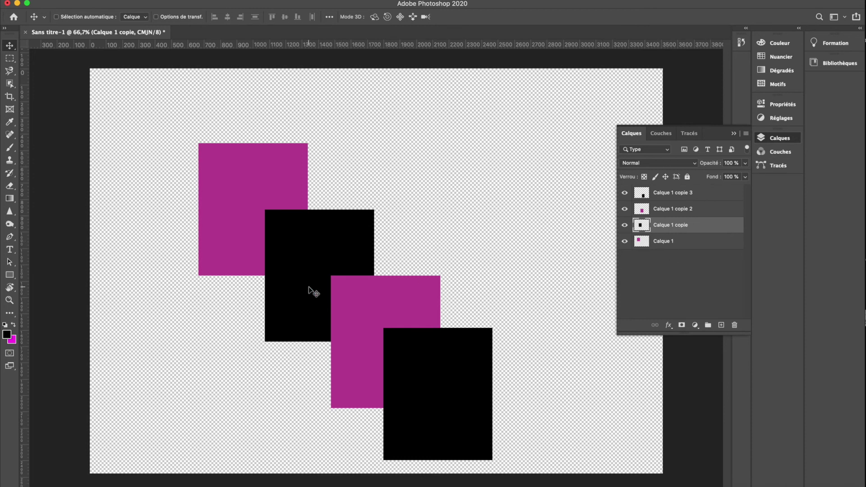
Step: Free-transform Calque 1 copie to enlarge its black rectangle slightly and proportionally, keeping the rectangle's left edge in place
key(ctrl+t)
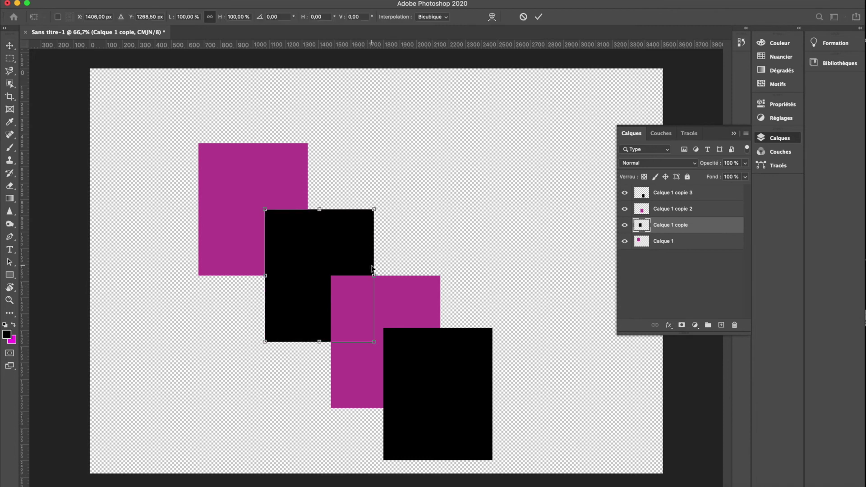
drag(374, 275, 390, 275)
key(Return)
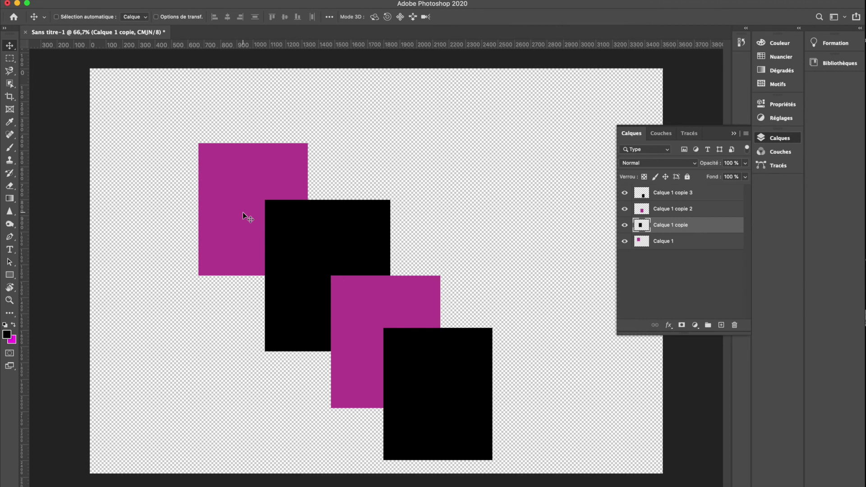
Step: Select Calque 1 directly on the canvas and move its magenta rectangle slightly up and to the left
key(m)
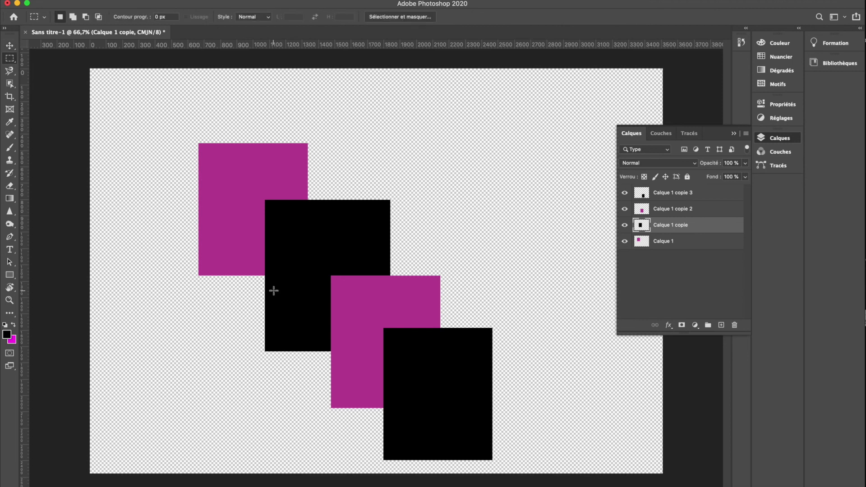
key(v)
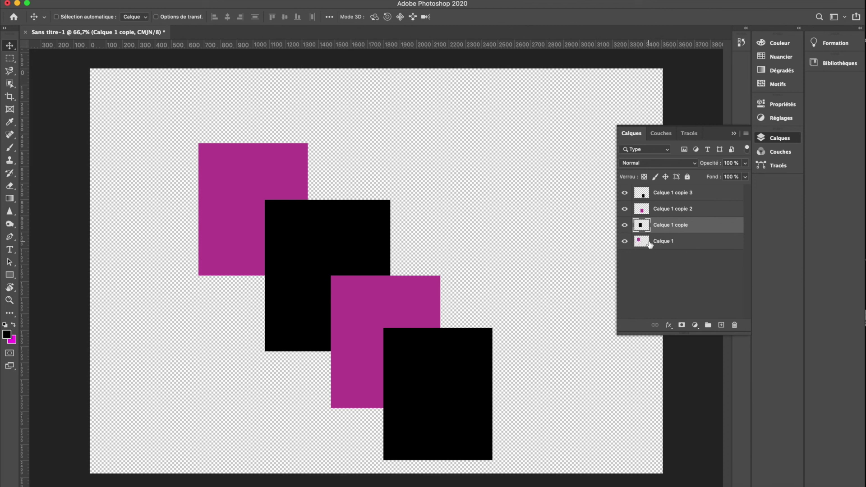
super+click(248, 183)
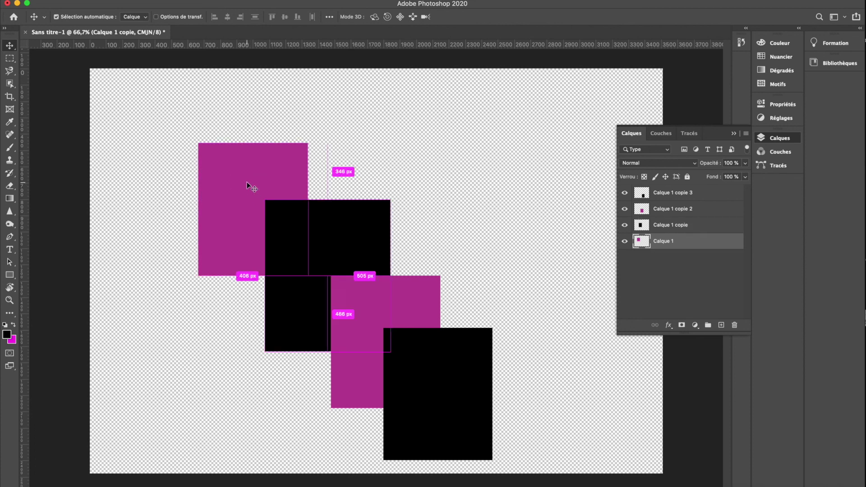
drag(243, 182, 231, 153)
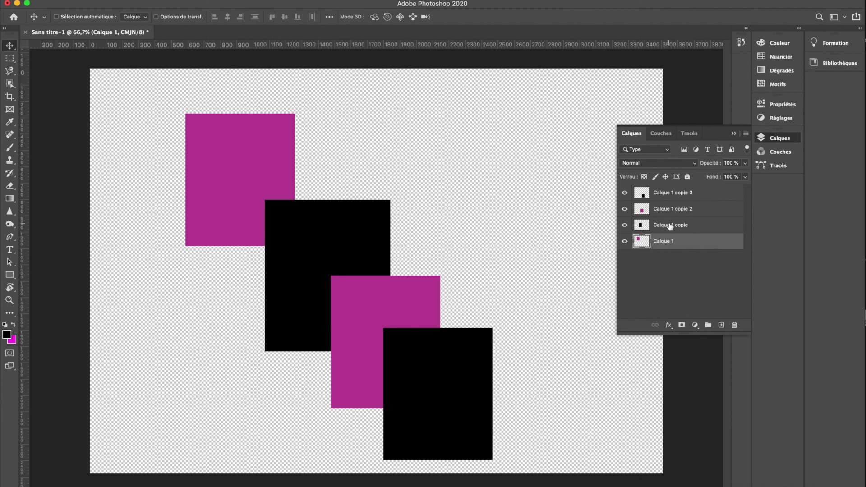
Step: Rename the layer Calque 1 as "gauche" and Calque 1 copie as "milieu 1"
double_click(662, 241)
text(gauche)
key(Return)
double_click(668, 225)
text(miliu)
key(BackSpace)
text(eu 1)
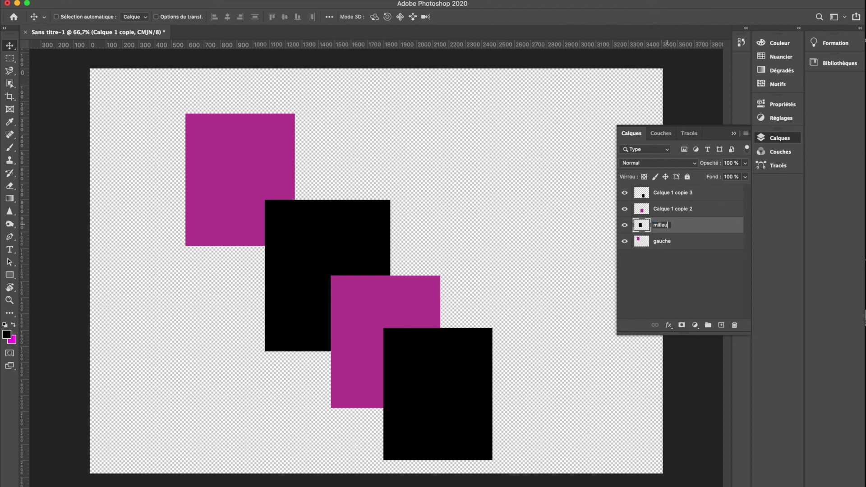
key(Return)
Step: Rename the layer Calque 1 copie 2 as "milieu 2" and Calque 1 copie 3 as "droite"
double_click(683, 210)
text(milieu 2)
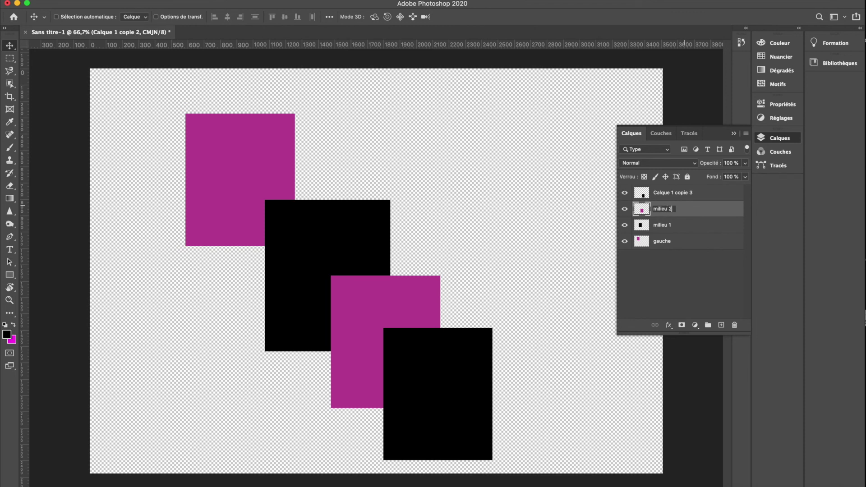
key(Return)
double_click(686, 193)
text(droite)
key(Return)
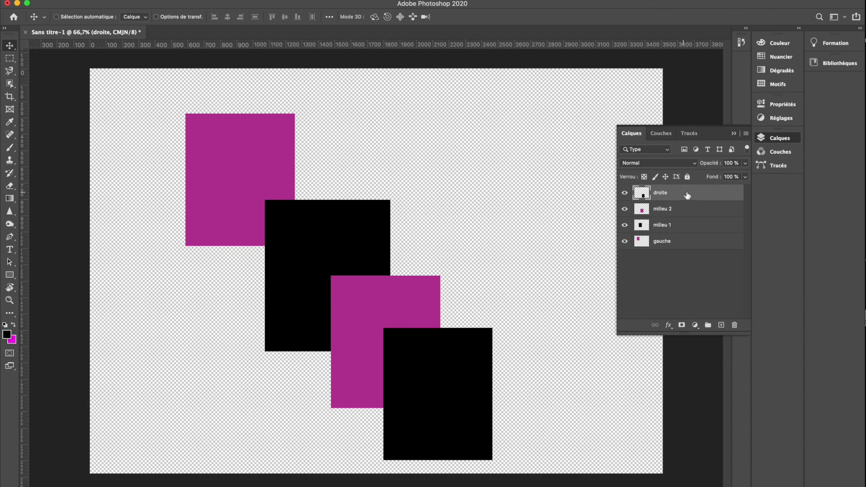
Step: Reorder the layer stack from top to bottom as gauche, milieu 1, milieu 2, droite
drag(688, 189, 690, 250)
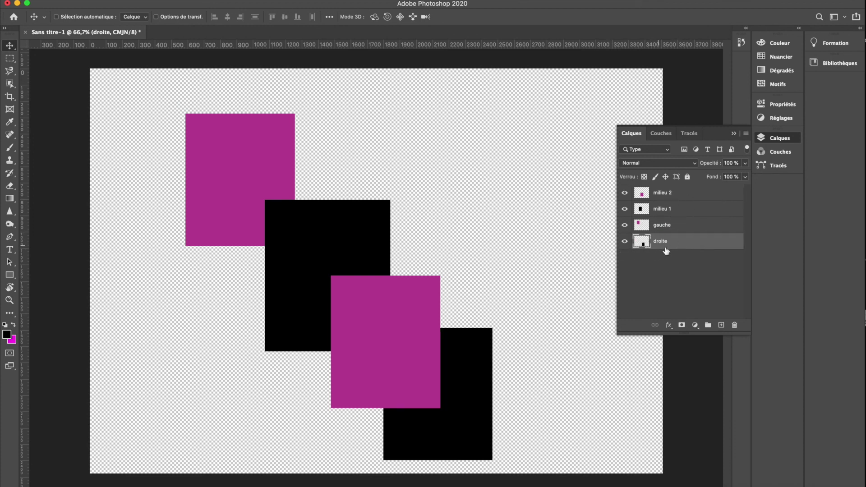
drag(670, 192, 657, 247)
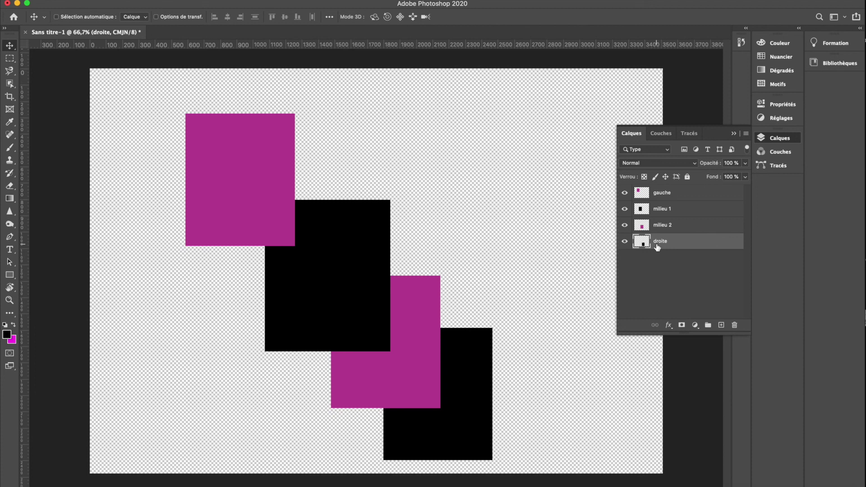
right_click(657, 247)
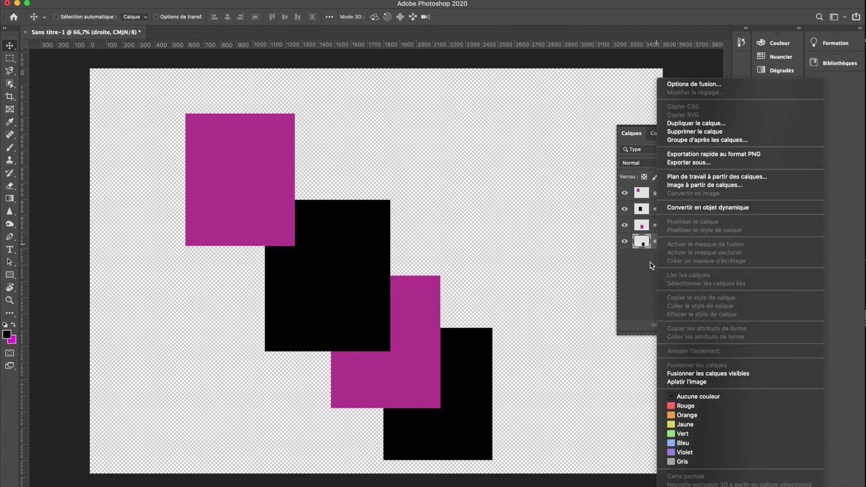
click(651, 265)
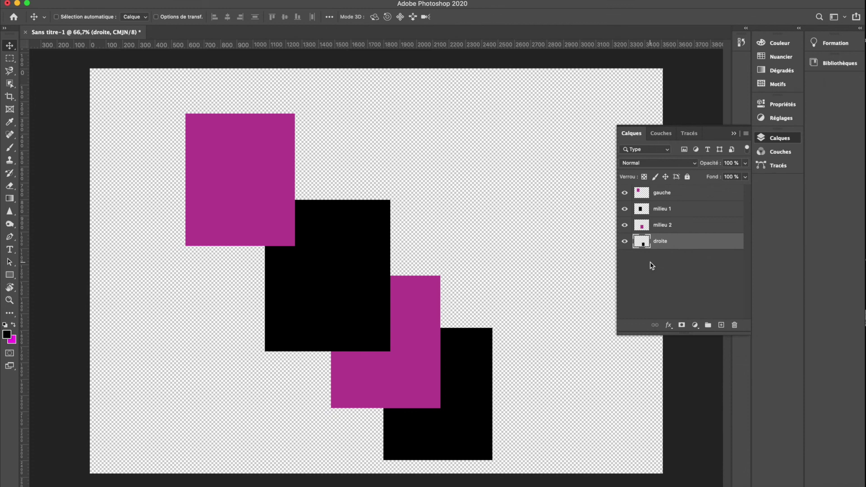